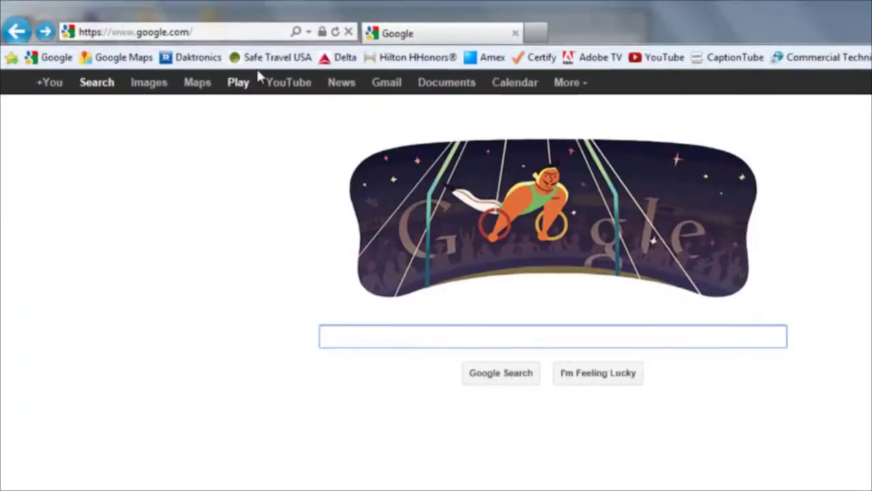
Open the dakfiles.daktronics.com download site in the browser.
left_click(259, 30)
type("d")
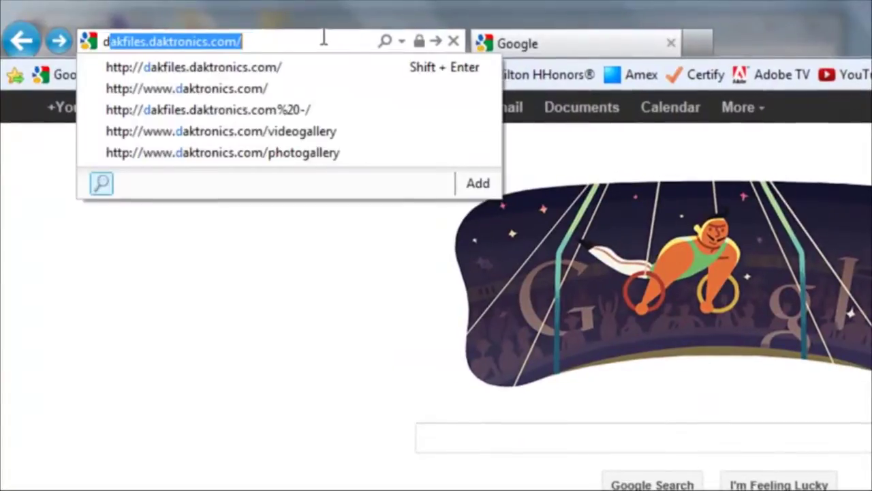
type("akfi")
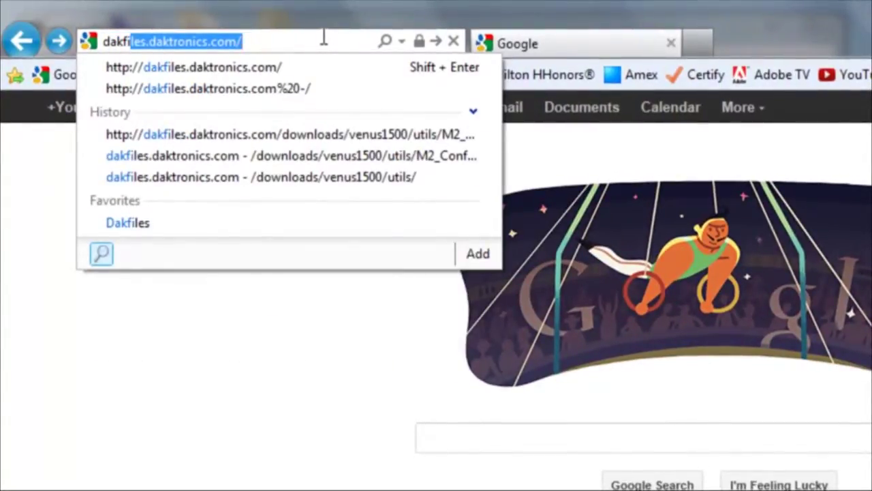
left_click(289, 67)
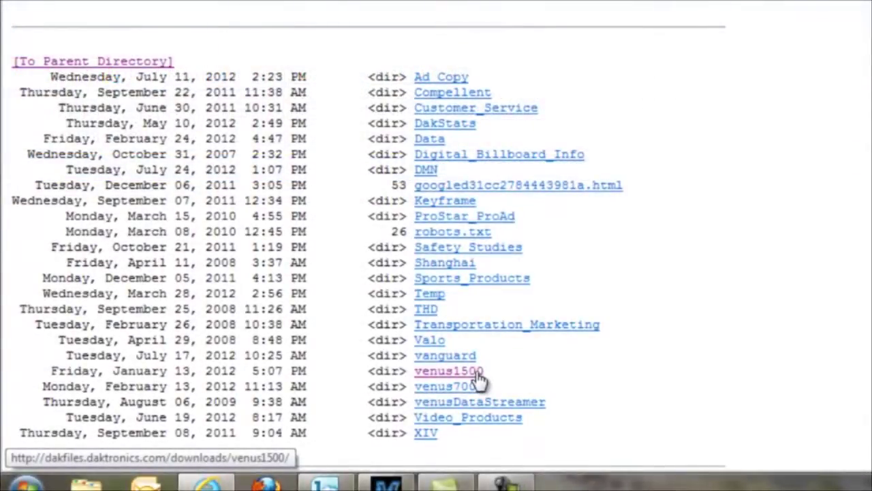
Download setup.exe from the M2_Config folder under venus1500/utils.
left_click(479, 374)
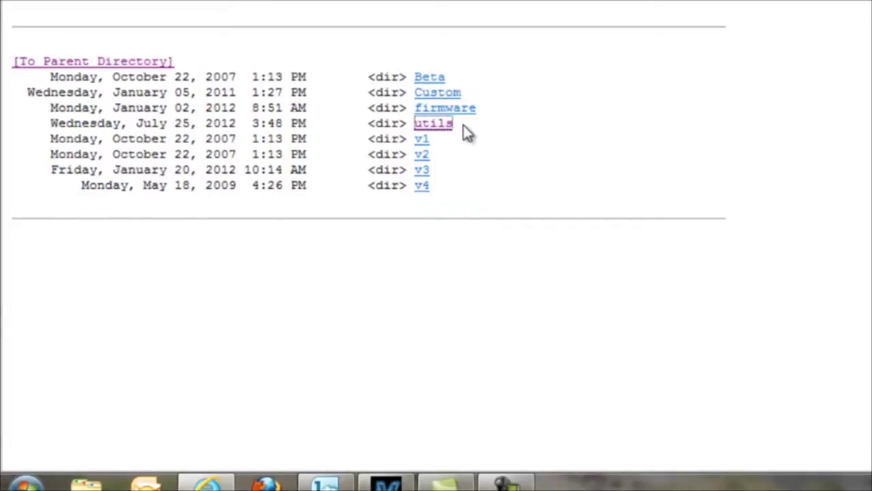
left_click(468, 171)
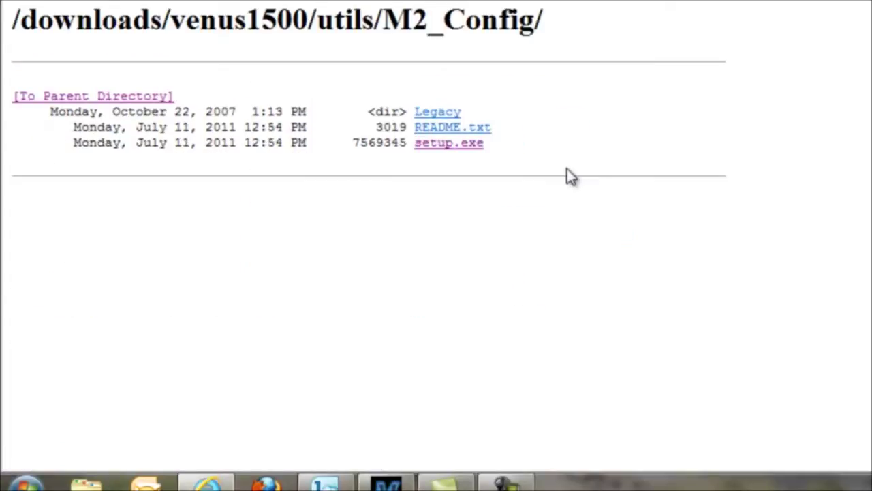
left_click(450, 154)
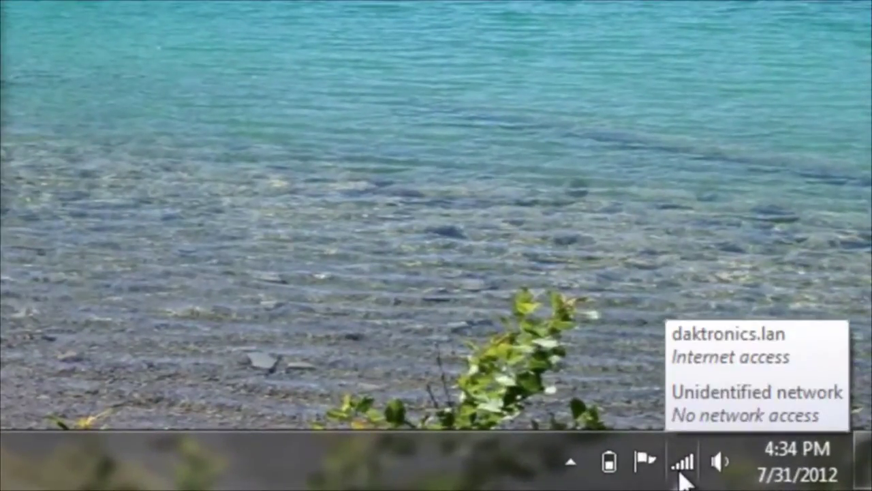
Open the properties of the computer's Local Area Connection from the Windows network adapter settings.
left_click(793, 479)
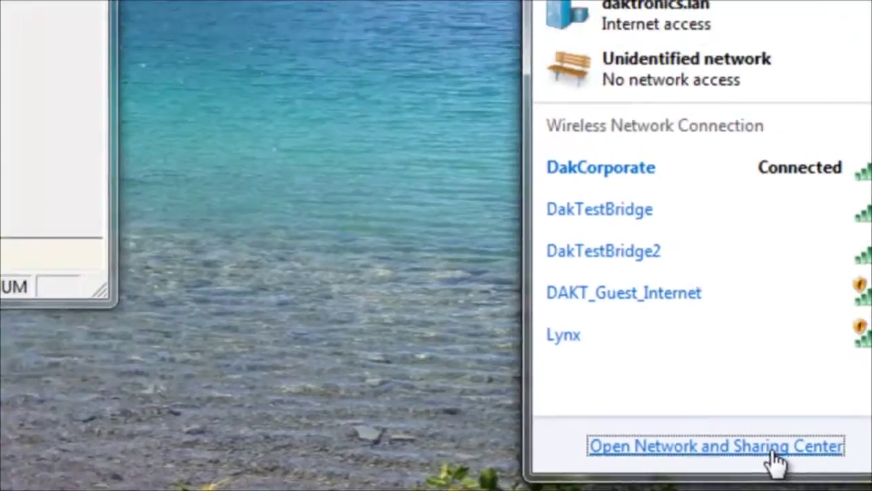
left_click(711, 395)
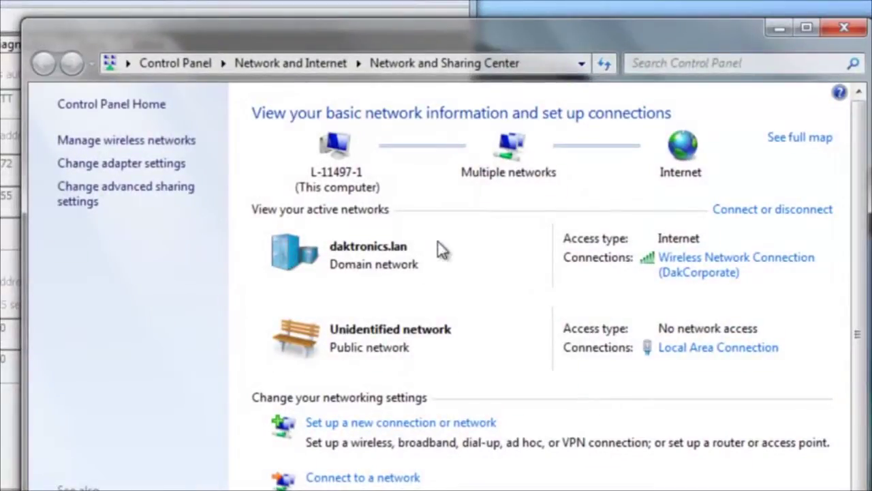
left_click(156, 171)
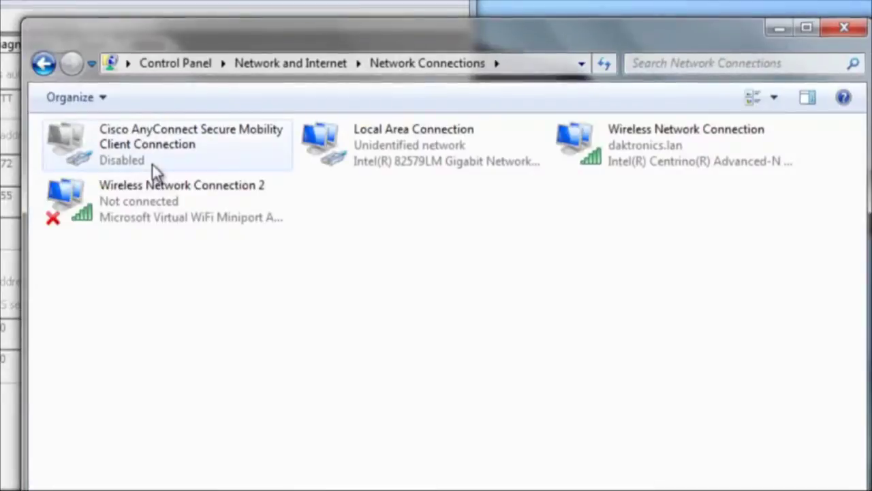
right_click(344, 163)
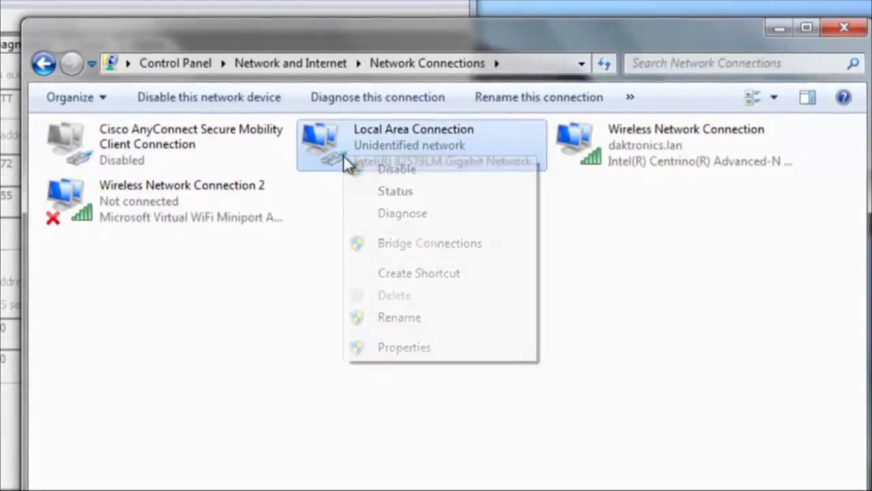
left_click(397, 348)
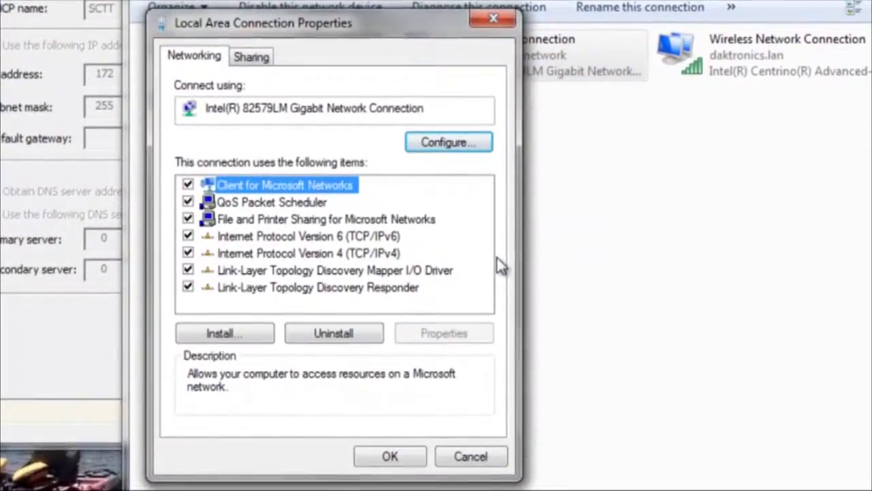
Give the connection's Internet Protocol Version 4 a static IP address of 172.16.192.20 with subnet mask 255.255.0.0.
left_click(392, 255)
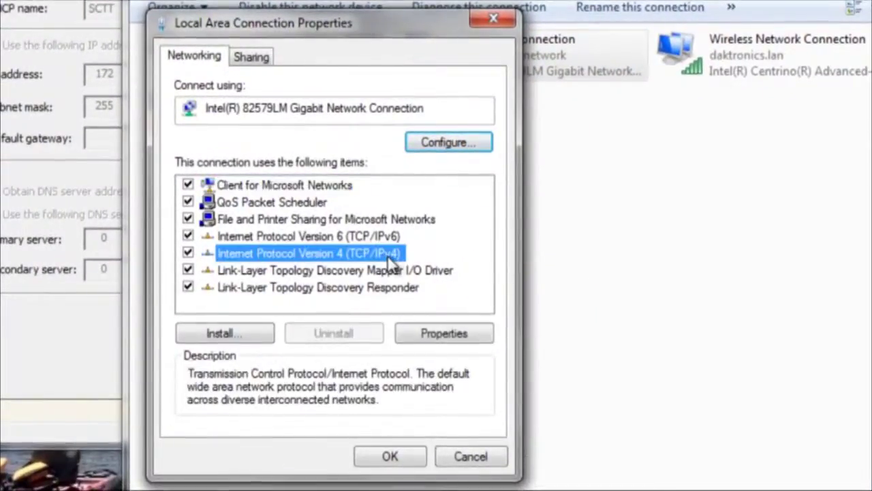
left_click(442, 336)
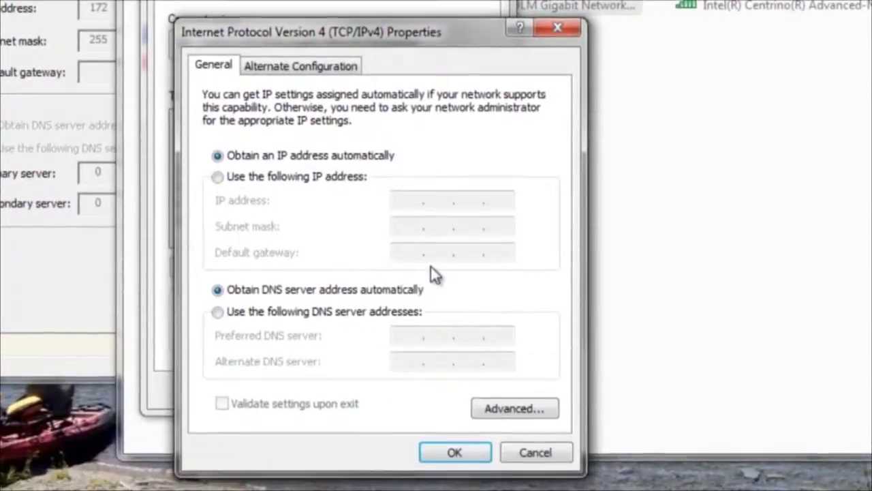
left_click(218, 177)
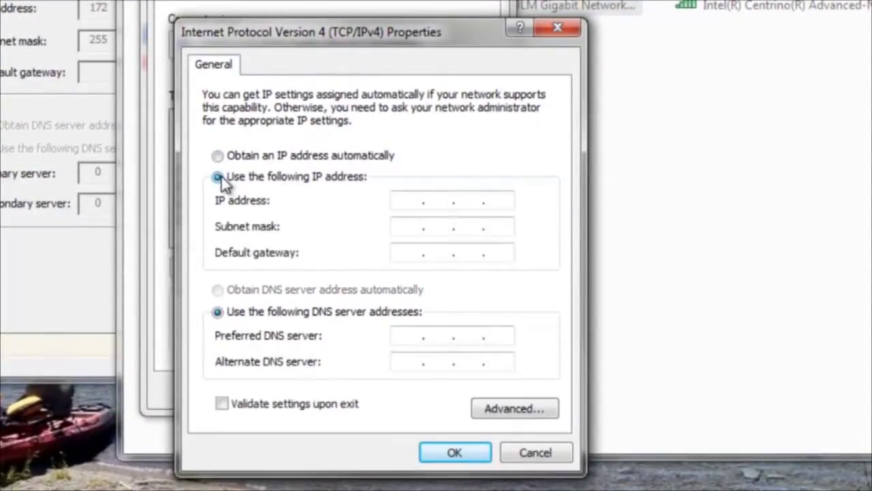
left_click(411, 199)
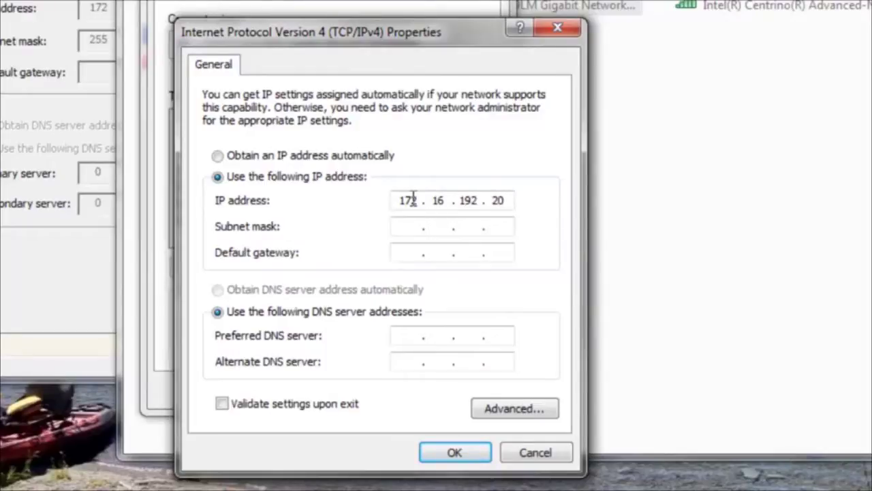
key("Tab")
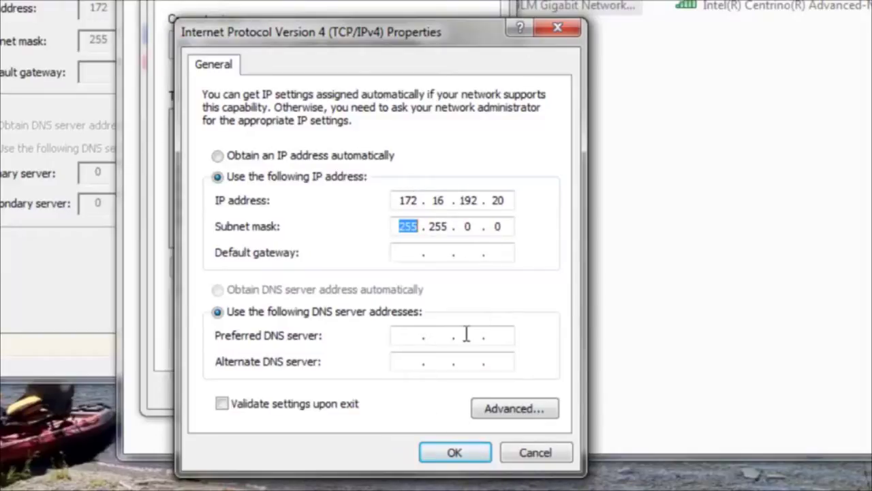
left_click(450, 454)
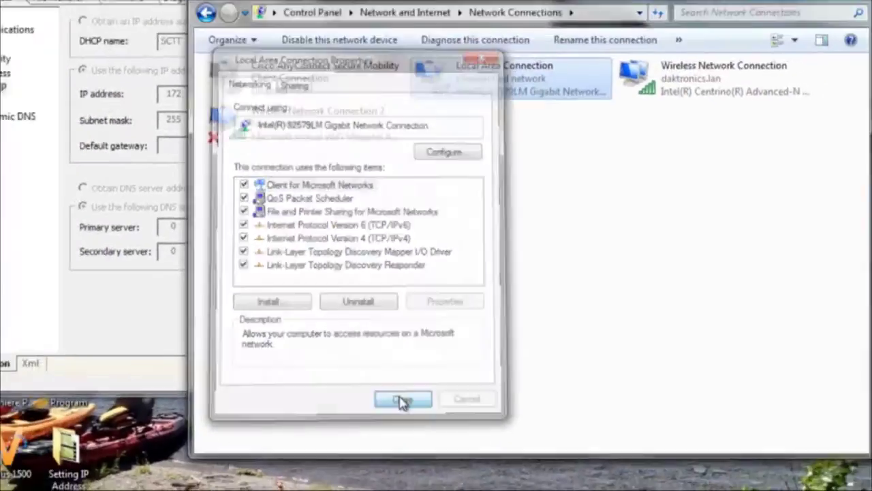
left_click(384, 391)
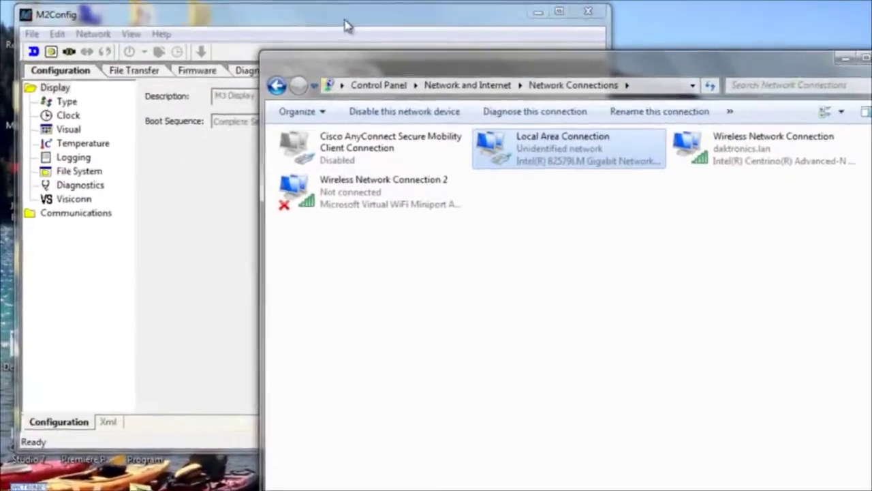
Switch to M2Config, configure a TCP/IP connection to 172.16.192.25, and connect to the display.
left_click(310, 20)
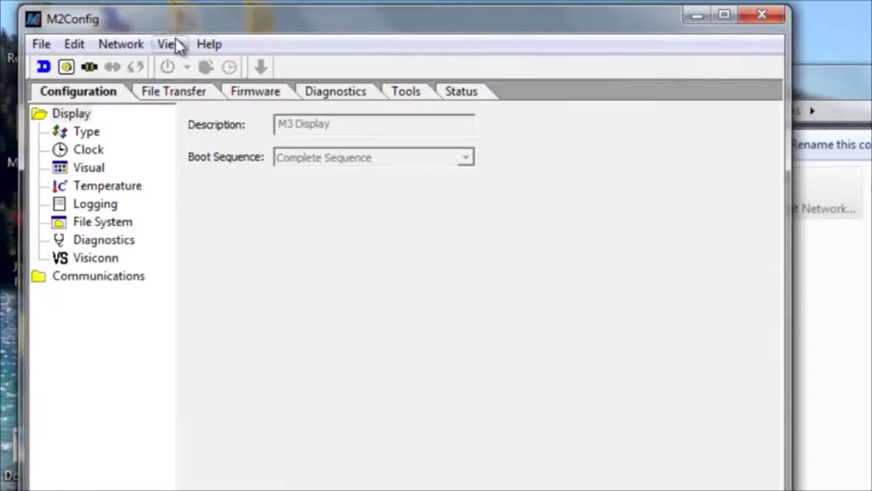
left_click(122, 45)
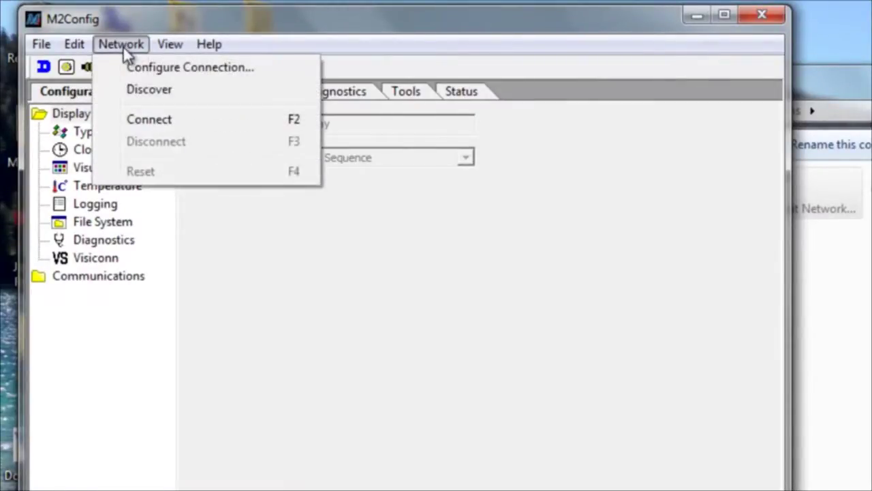
left_click(139, 66)
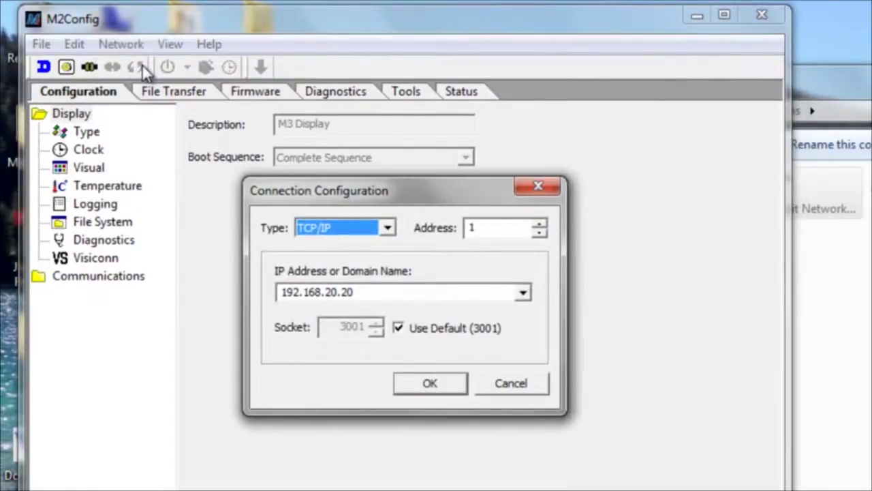
left_click(388, 229)
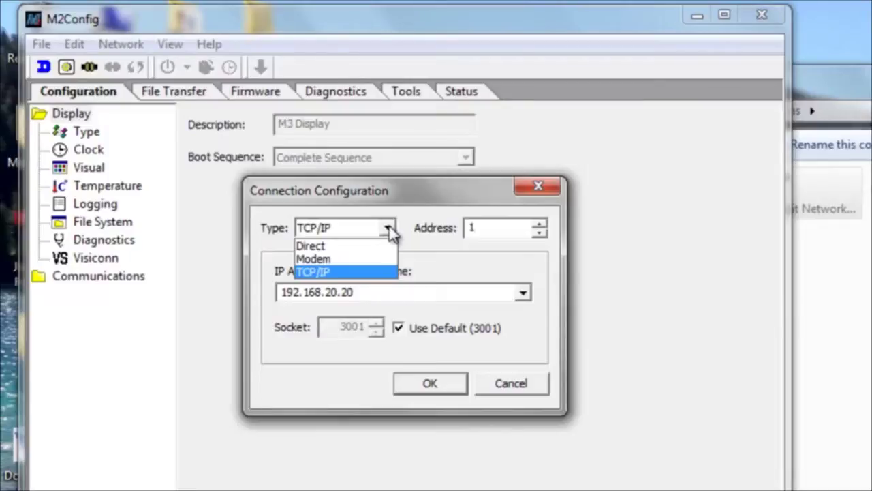
left_click(379, 273)
double_click(384, 291)
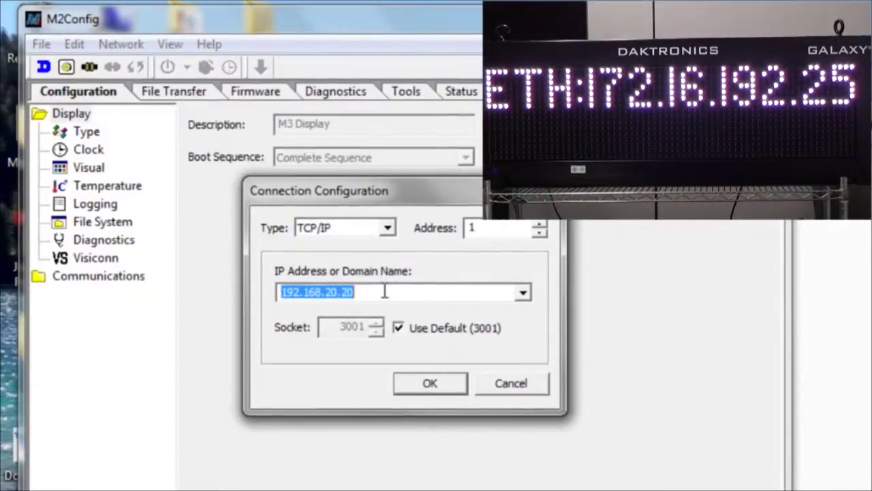
type("172.")
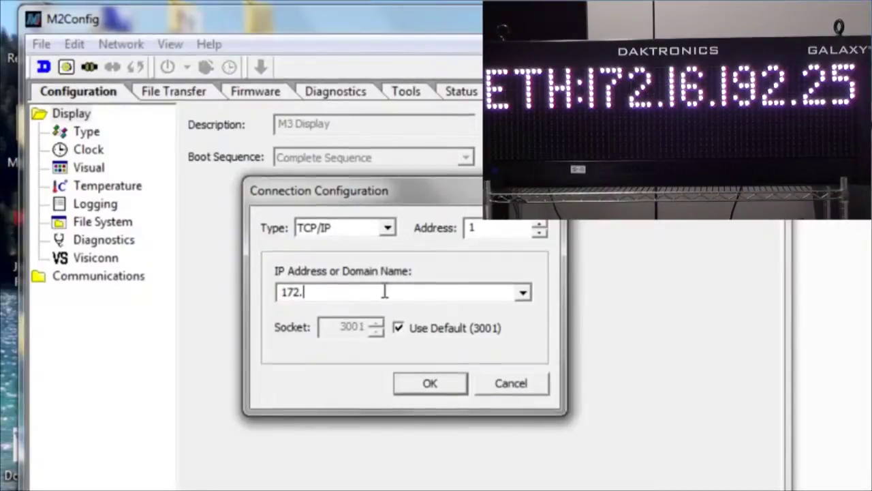
type("16.19")
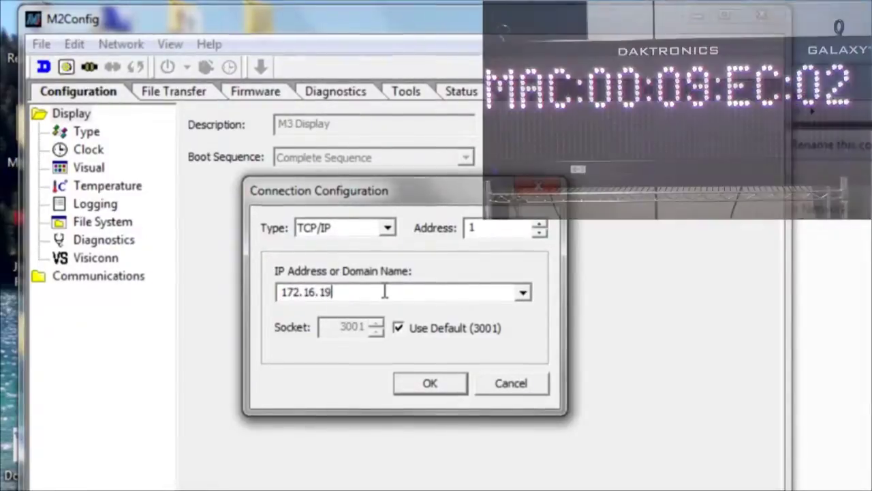
type("2.25")
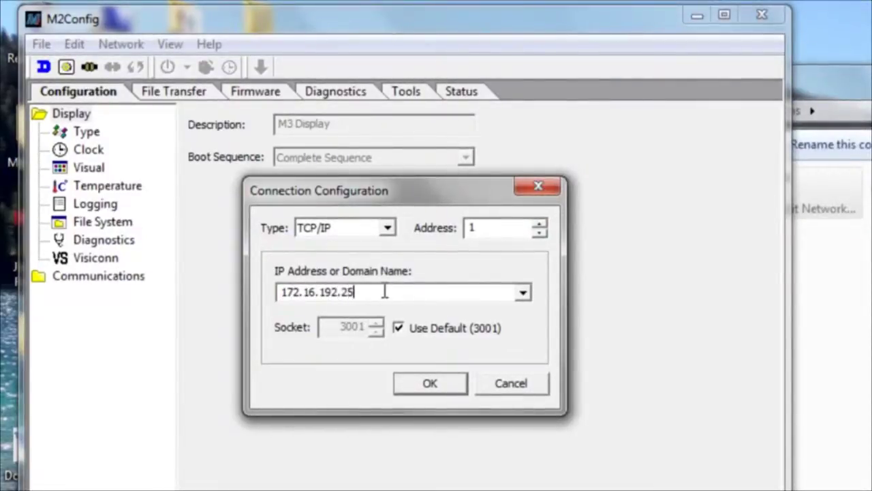
left_click(419, 385)
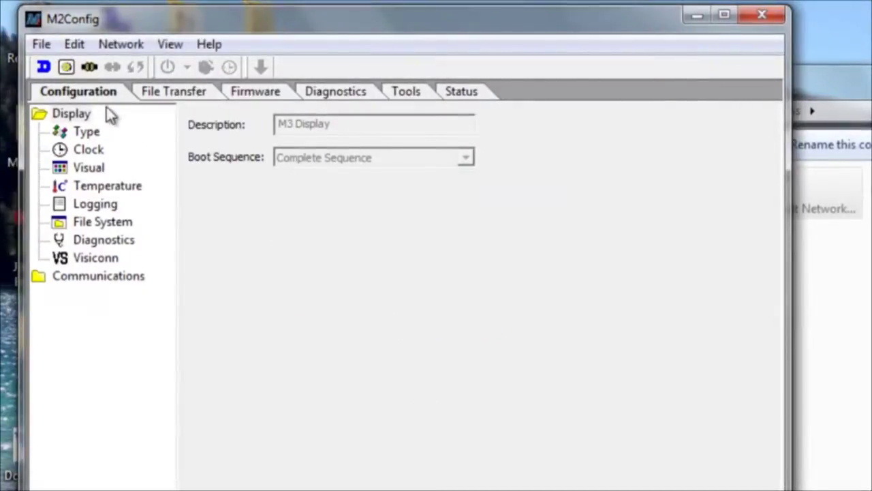
left_click(120, 44)
left_click(150, 119)
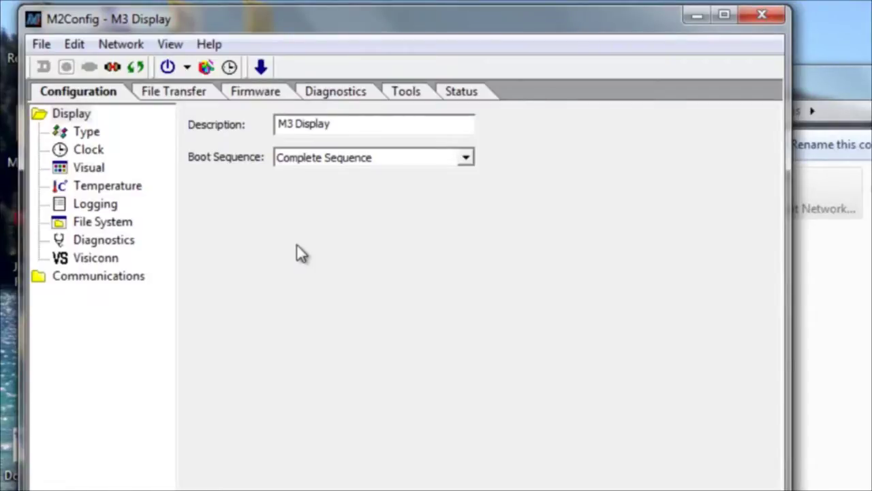
Set the display's IP address to 192.168.11.1 in its TCP/IP communication settings and send the configuration to the controller.
left_click(112, 278)
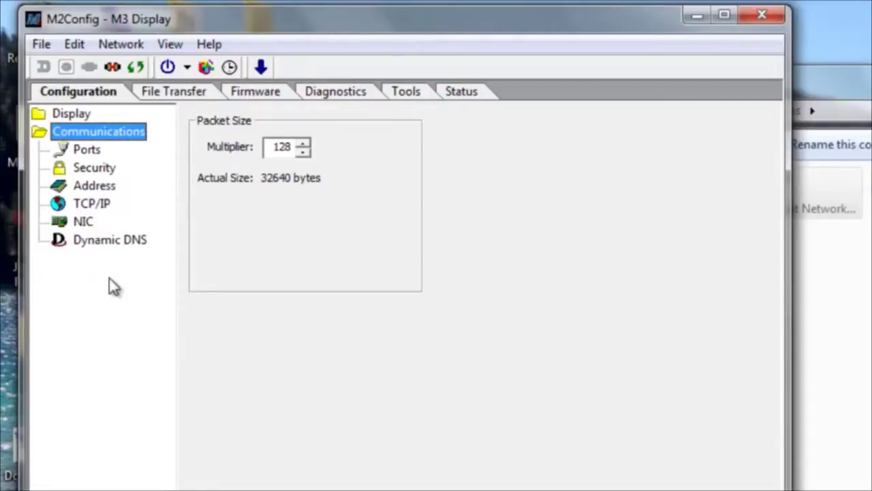
left_click(96, 204)
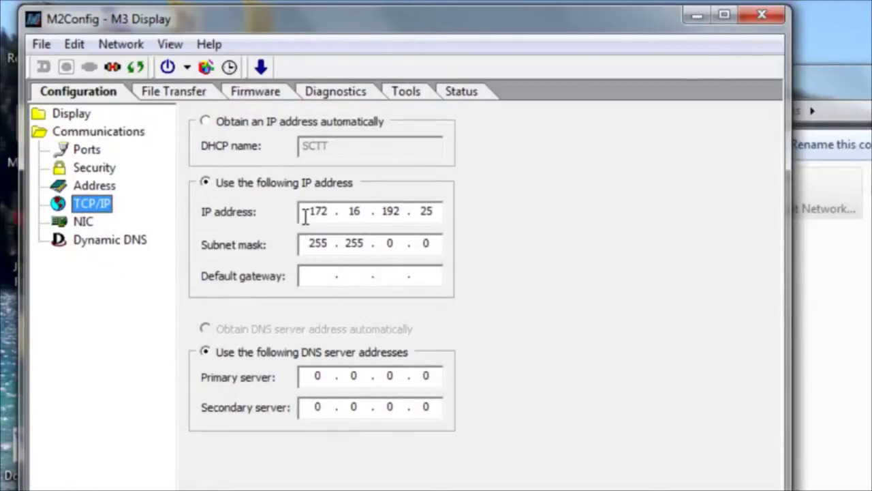
left_click_drag(310, 213, 330, 213)
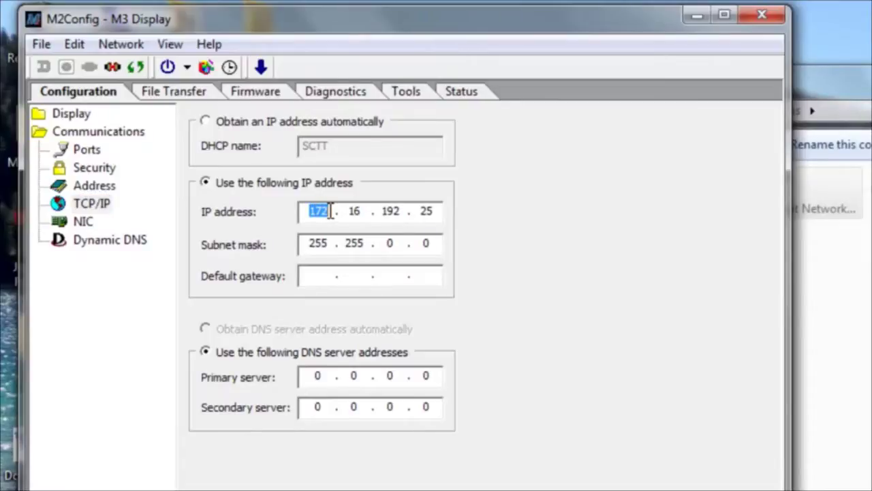
type("192.")
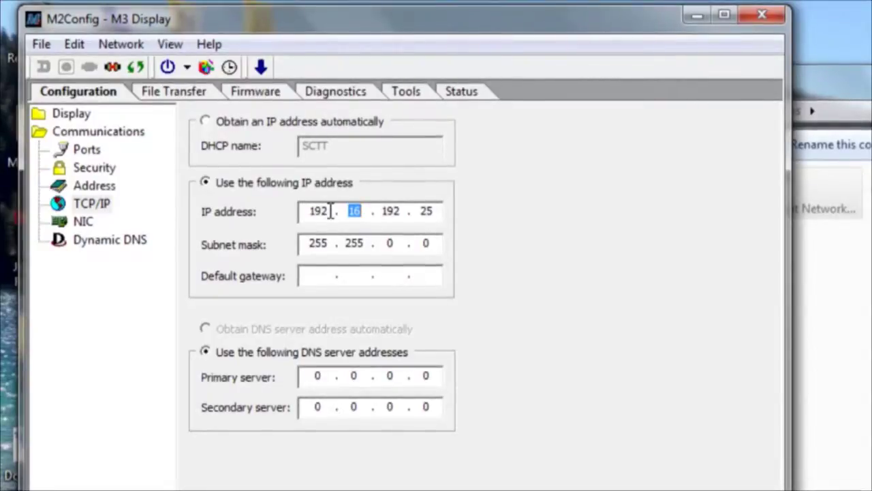
type("168.")
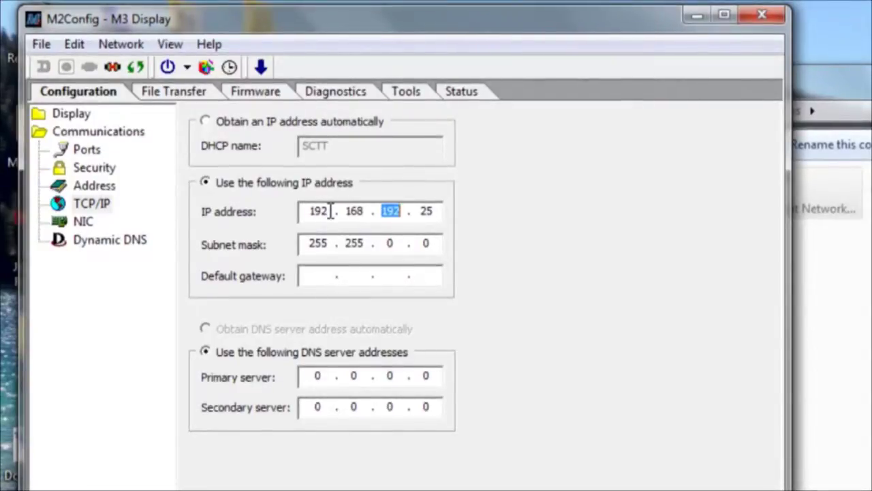
type("11")
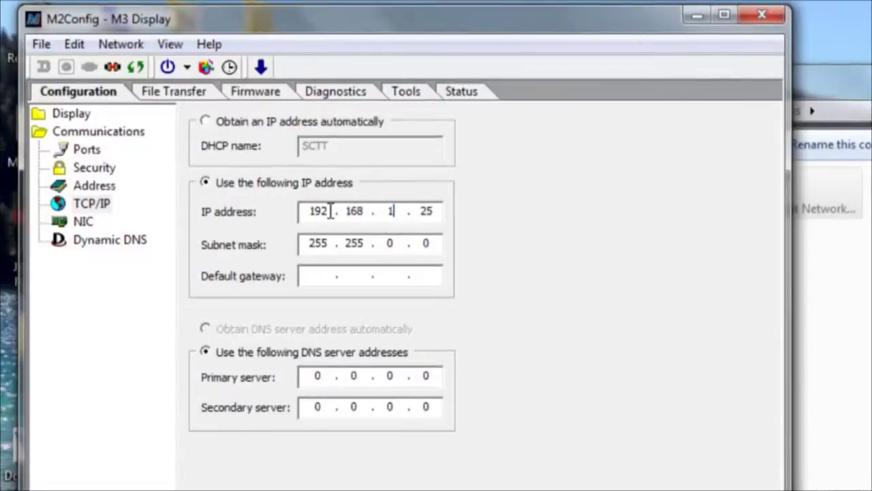
key("BackSpace")
key("BackSpace")
type("1")
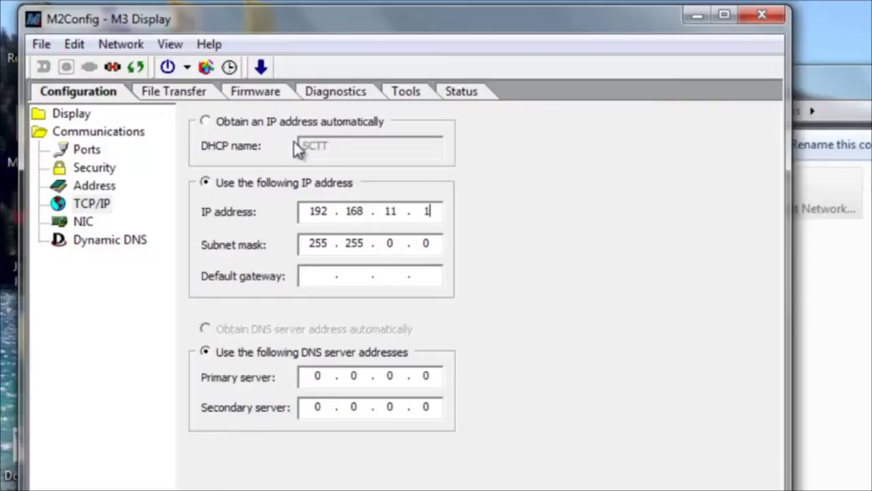
left_click(262, 68)
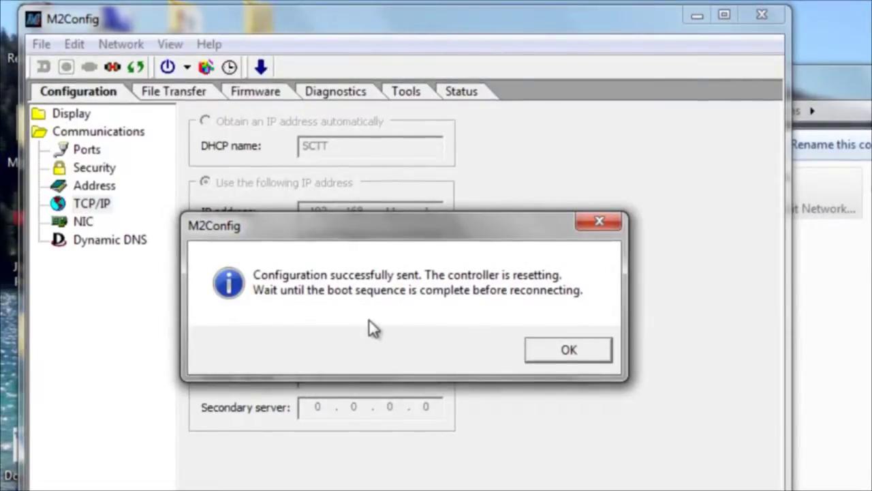
left_click(549, 356)
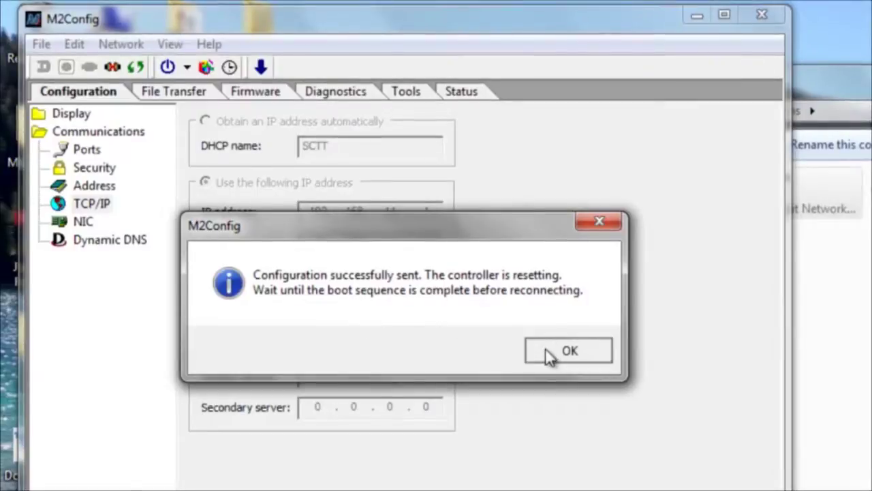